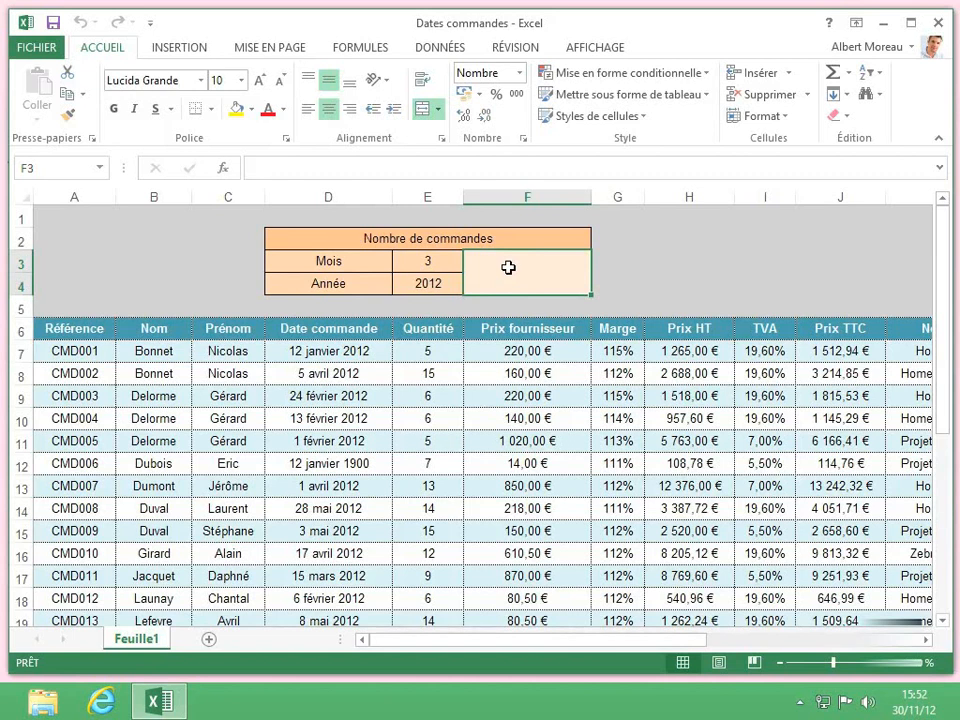
Start a SOMMEPROD formula in the empty result cell F3 with the month condition (MOIS(D7:D32)=E3).
text(=sommepr)
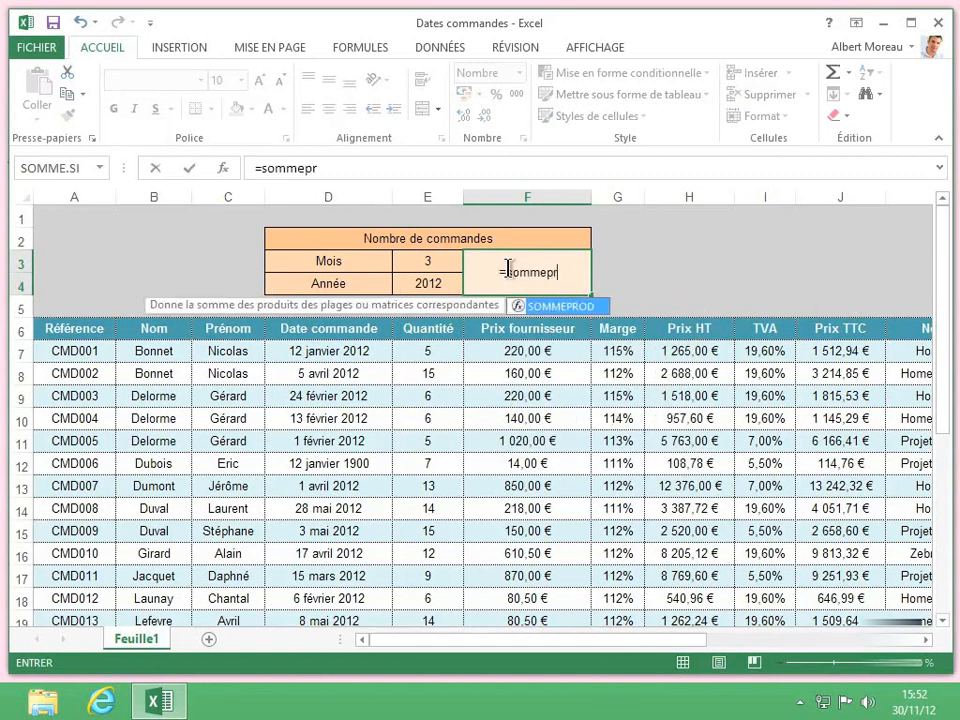
text(od()
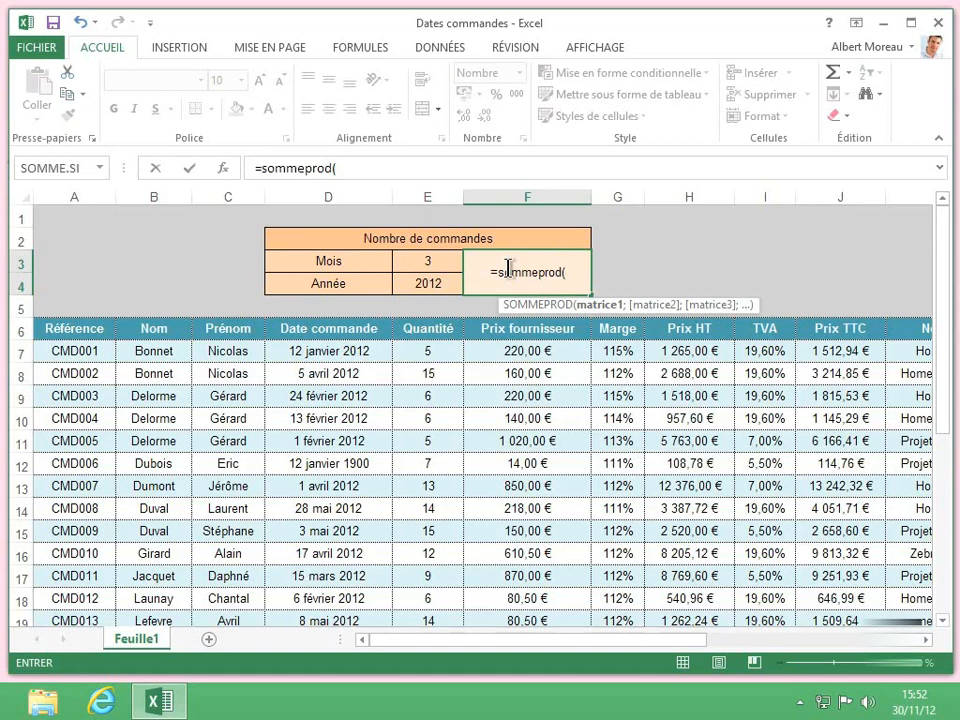
text(()
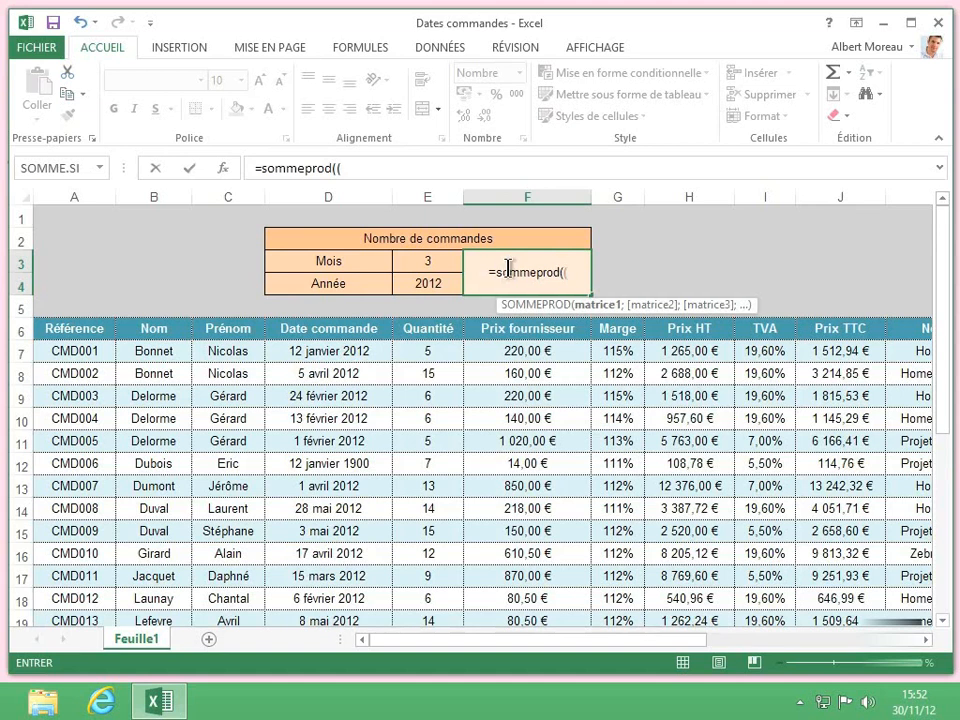
text(moi)
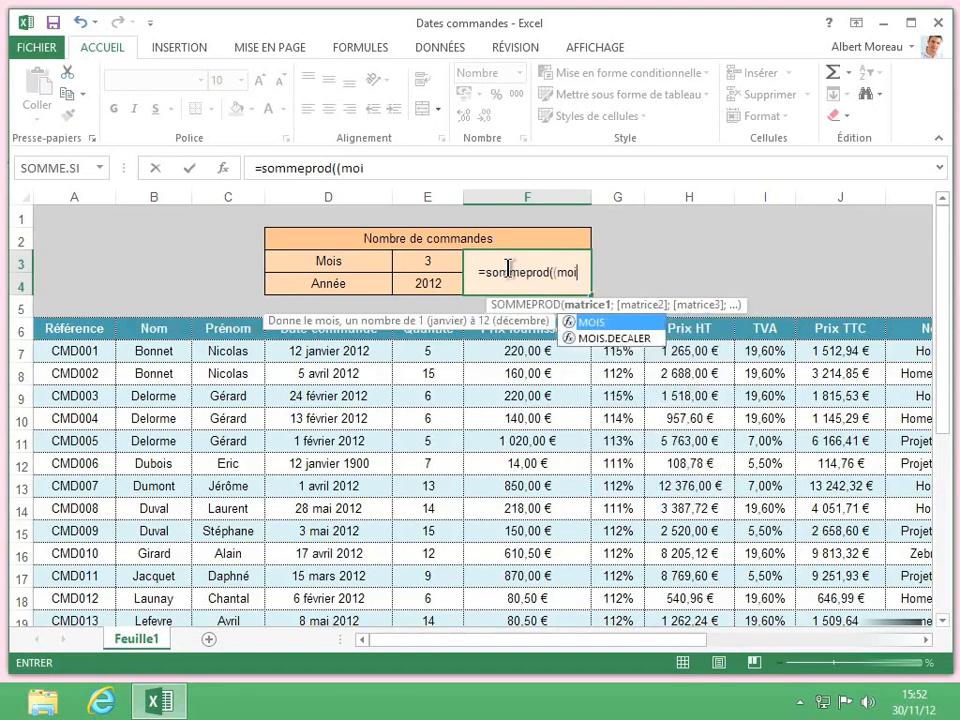
text(s()
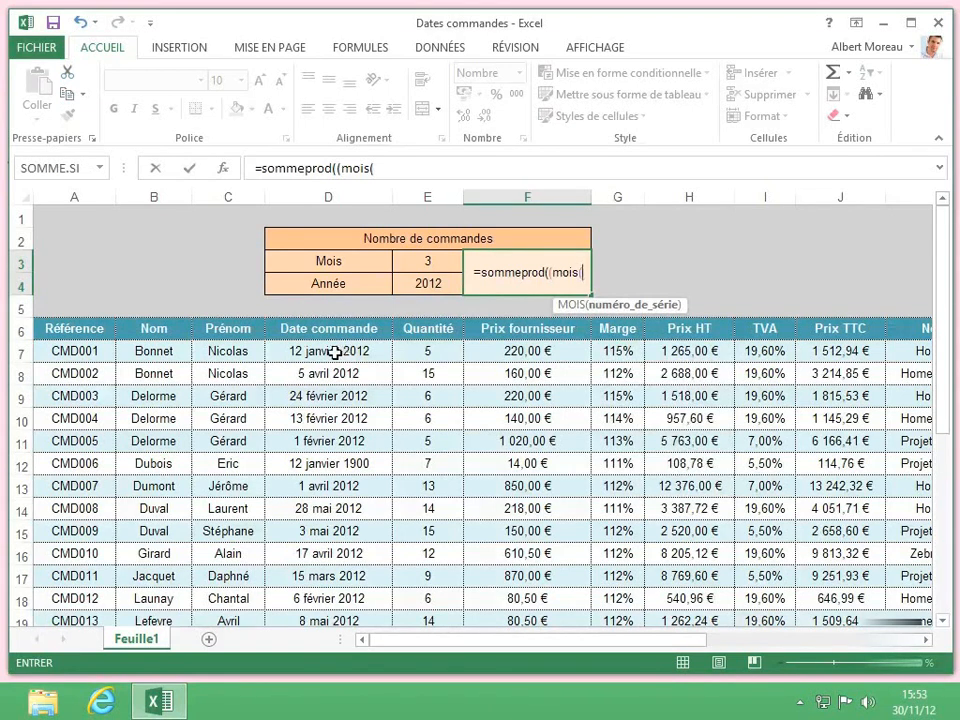
drag(343, 352, 326, 579)
scroll(326, 579, up, 5)
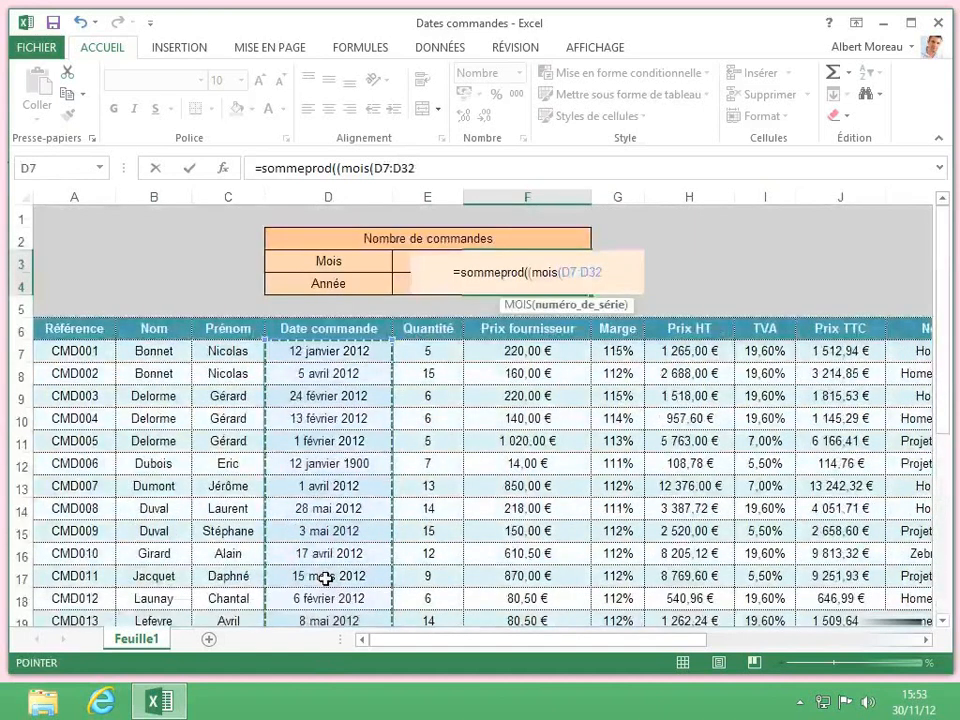
text())
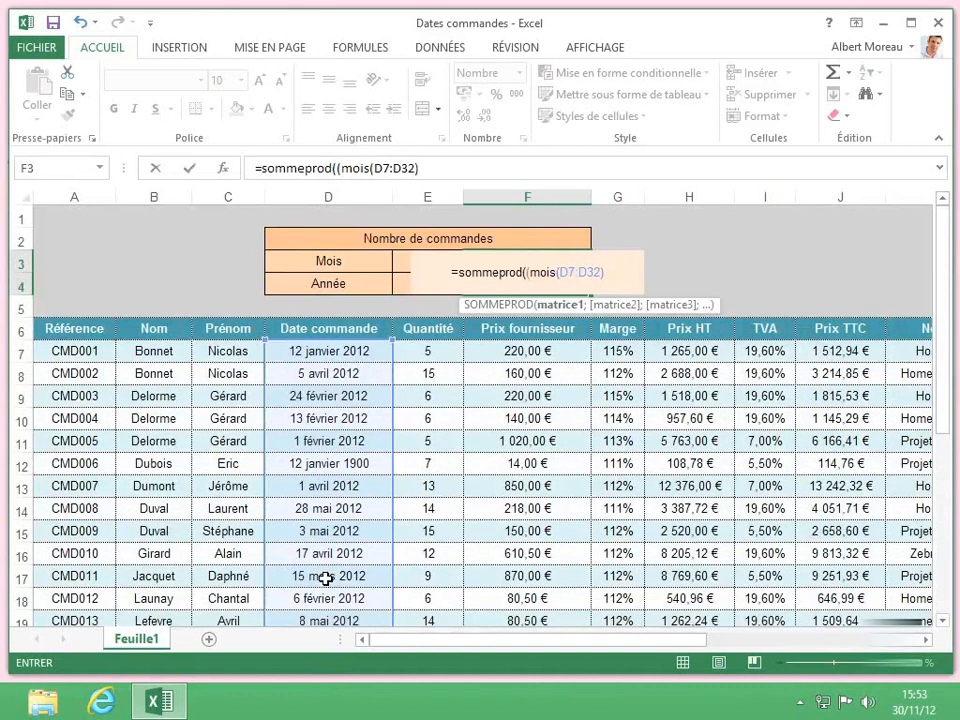
text(=)
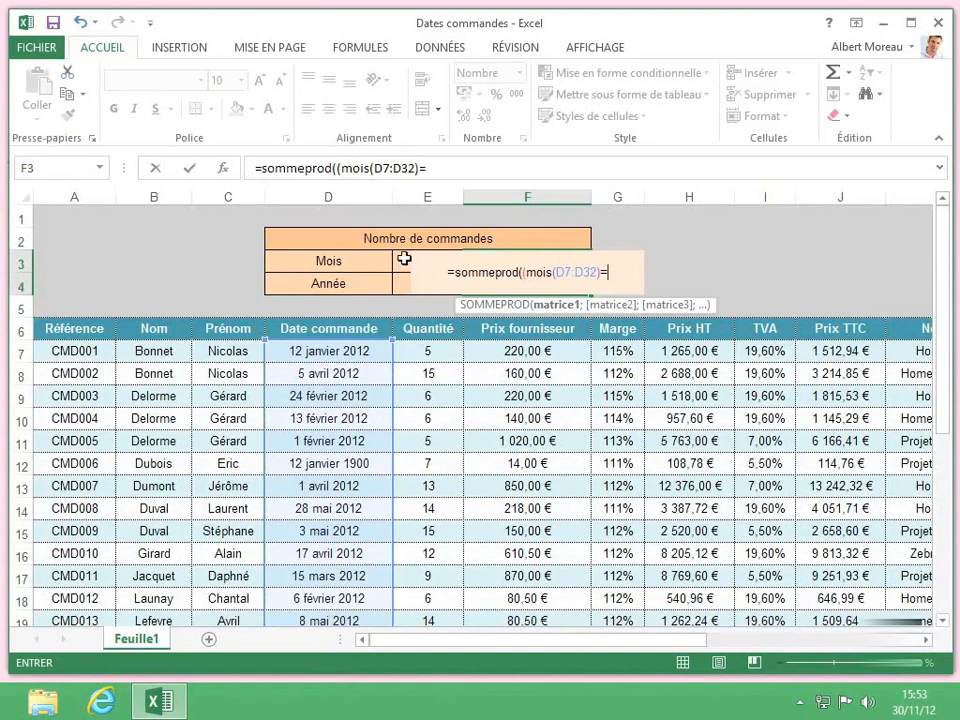
text(e3)
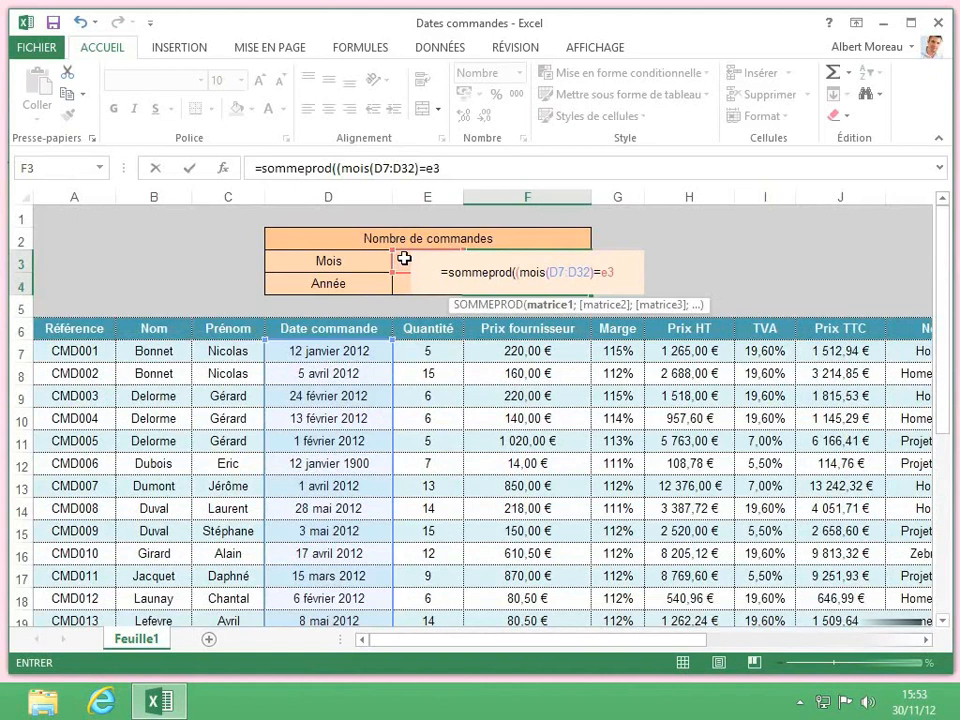
text())
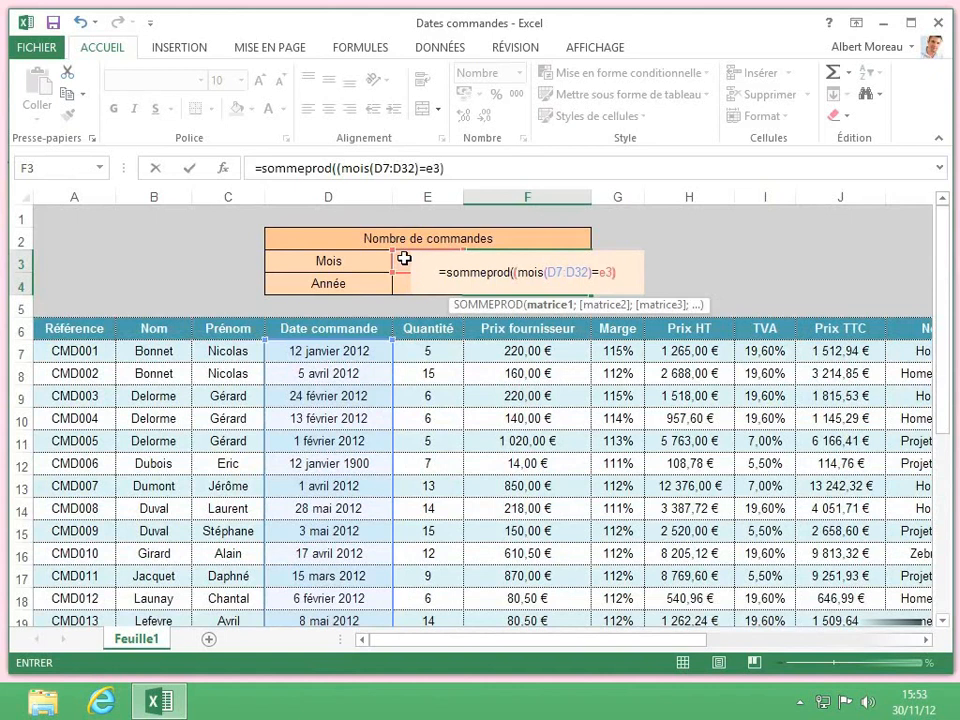
Multiply the month condition by the year condition (ANNEE(D7:D32)=E4) and complete the SOMMEPROD formula in F3.
text(*)
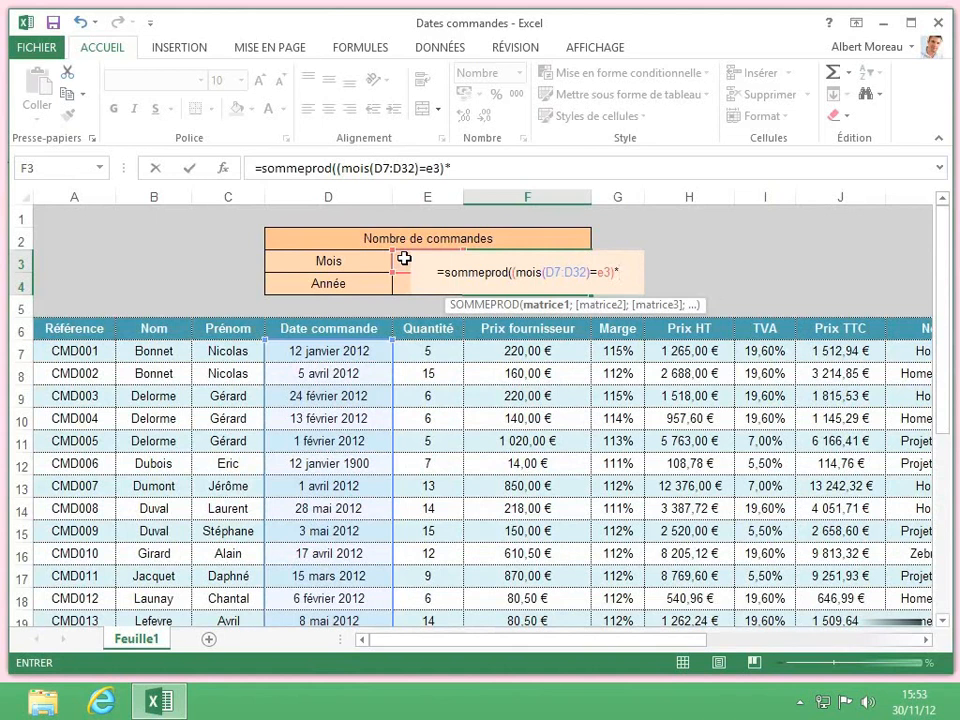
text(()
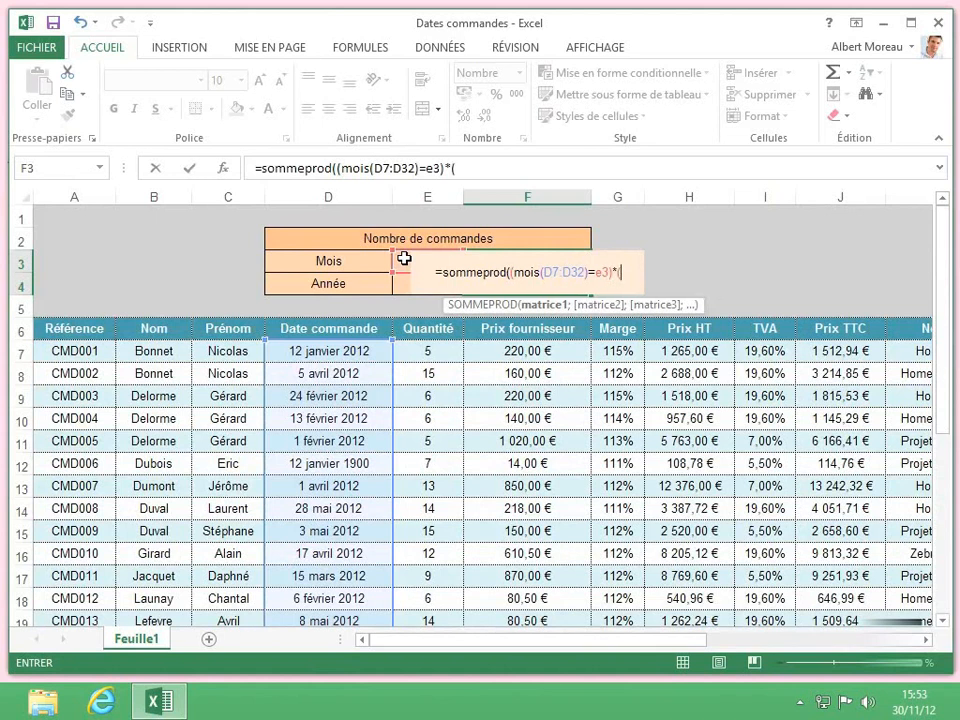
text(a)
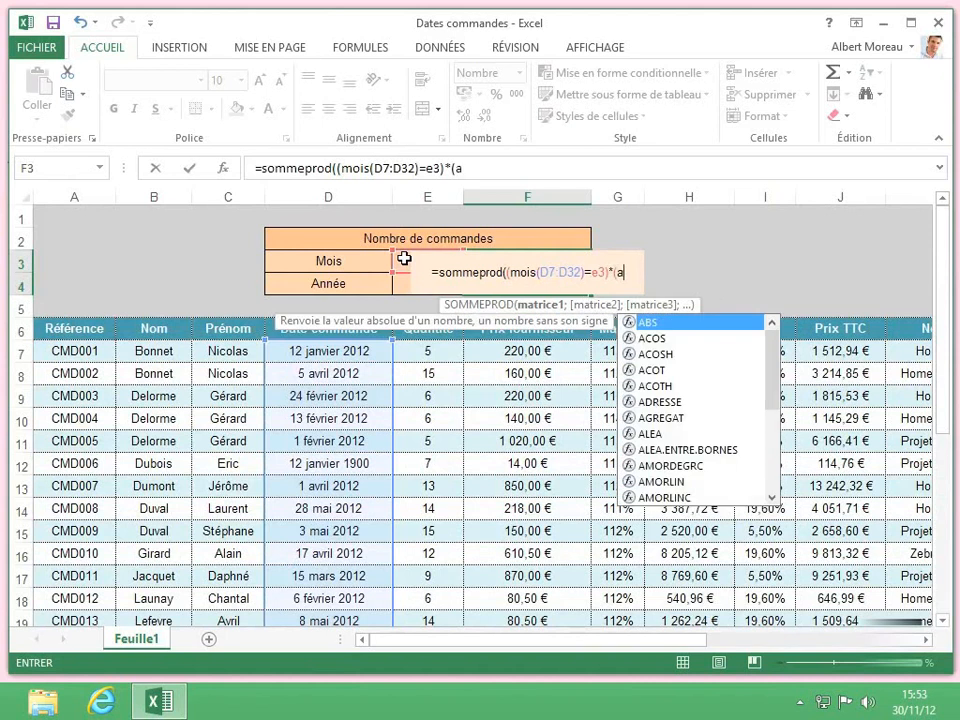
text(nnee)
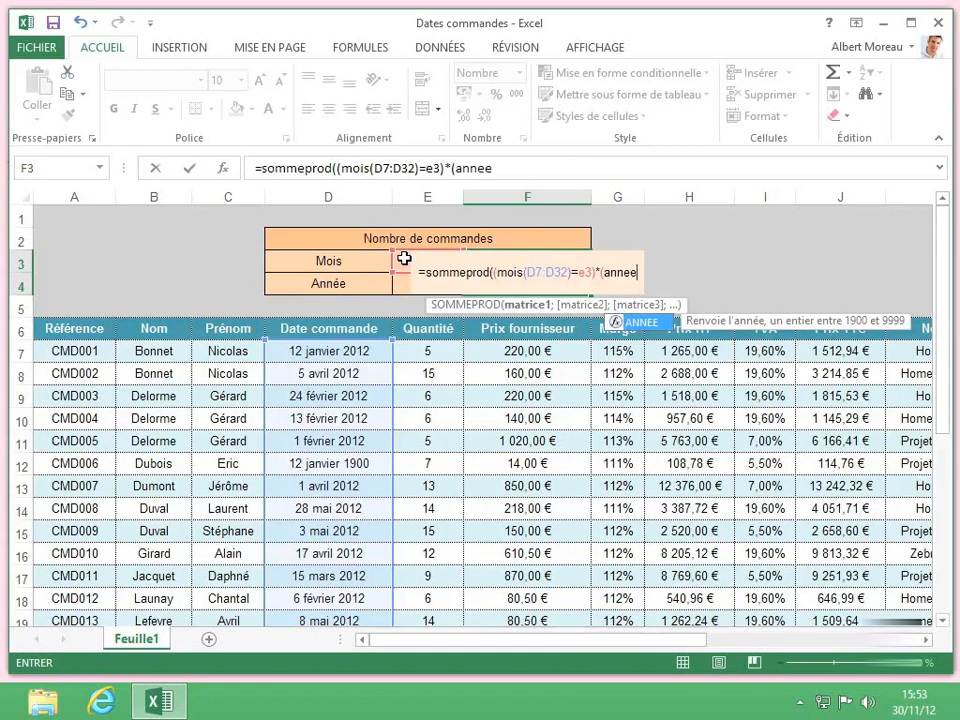
text(()
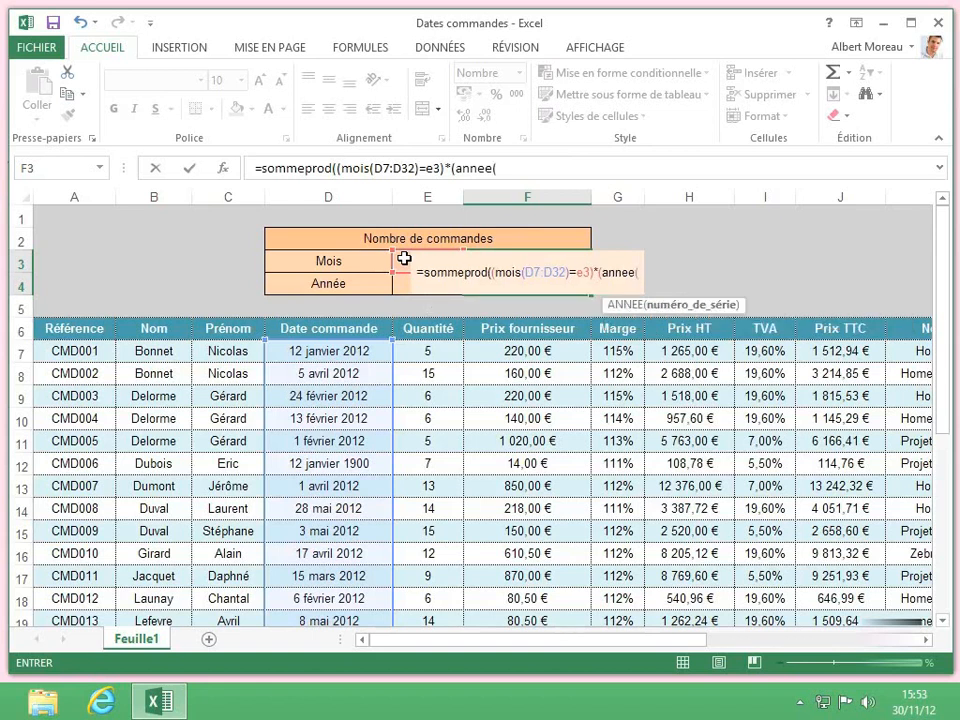
text(d7)
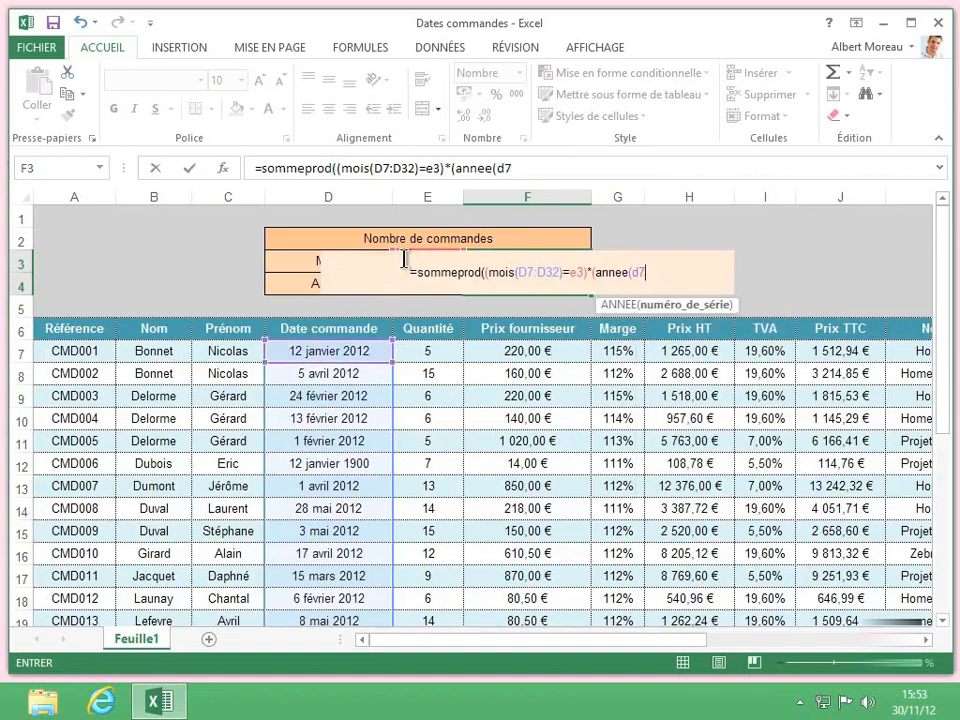
text(:d)
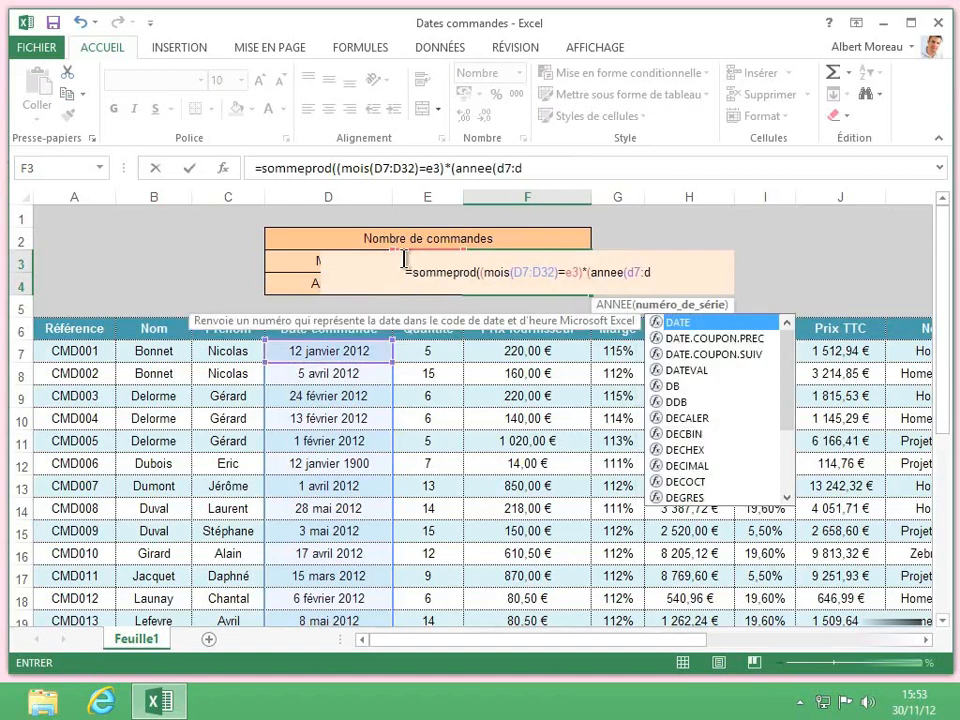
text(32))
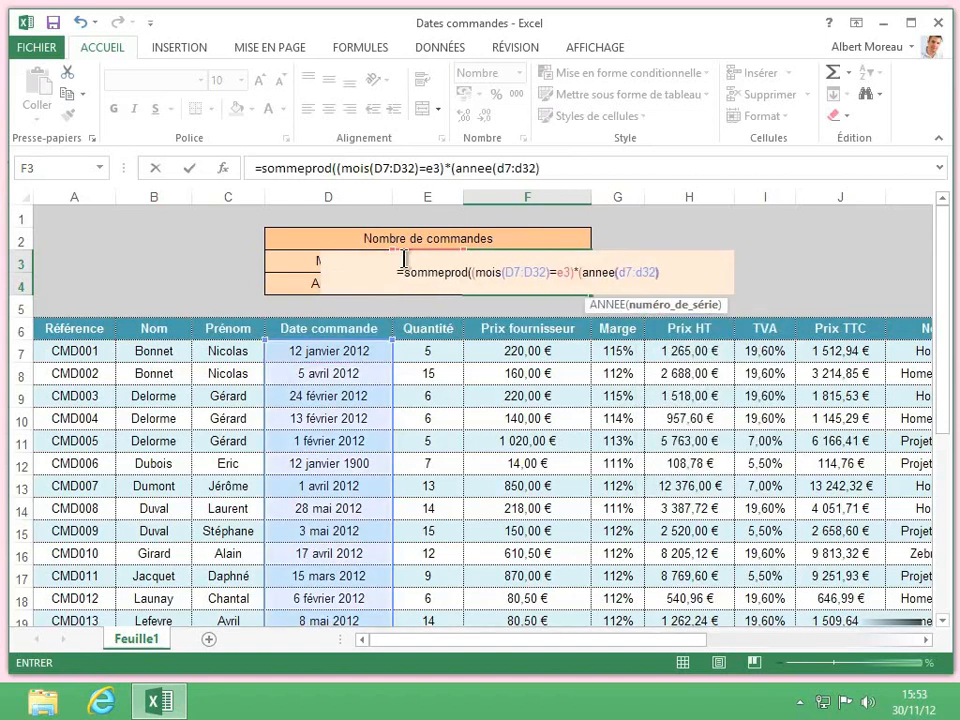
text(=)
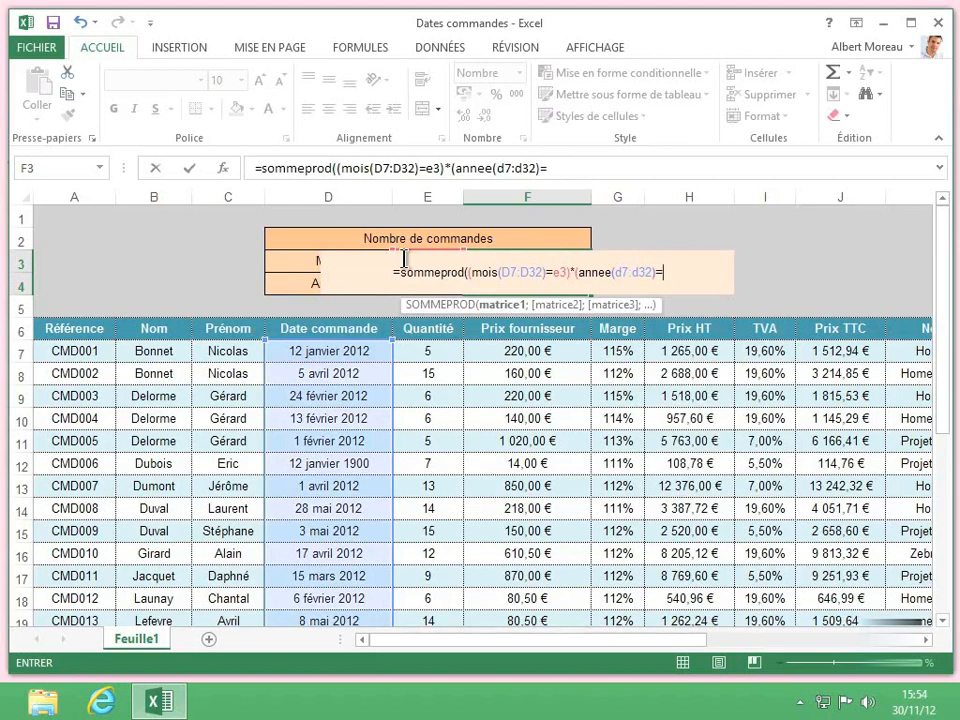
text(e4)
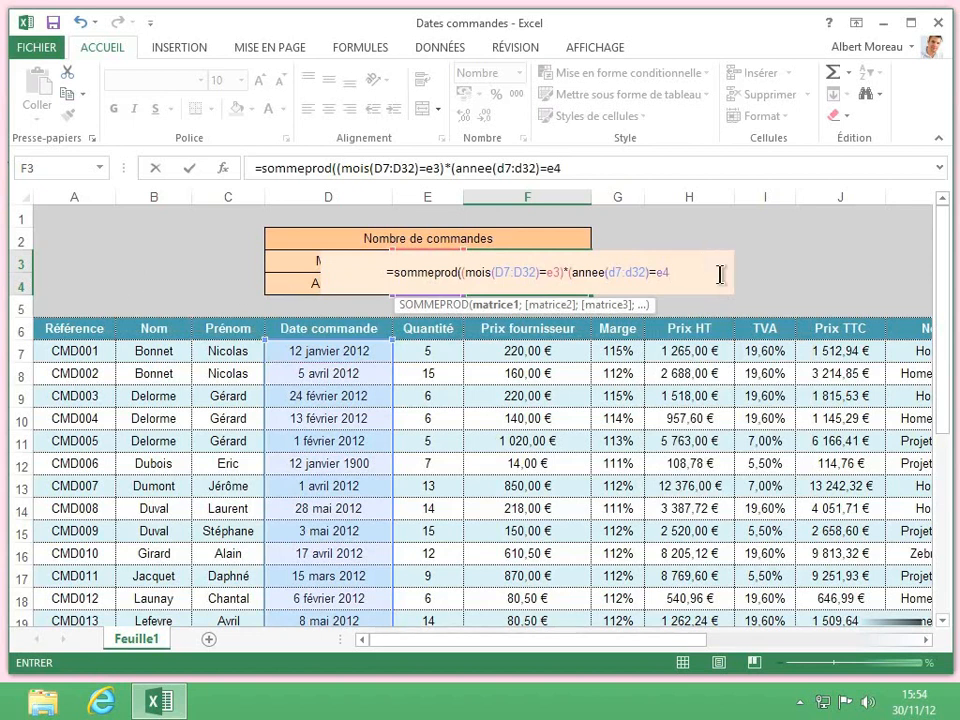
text())
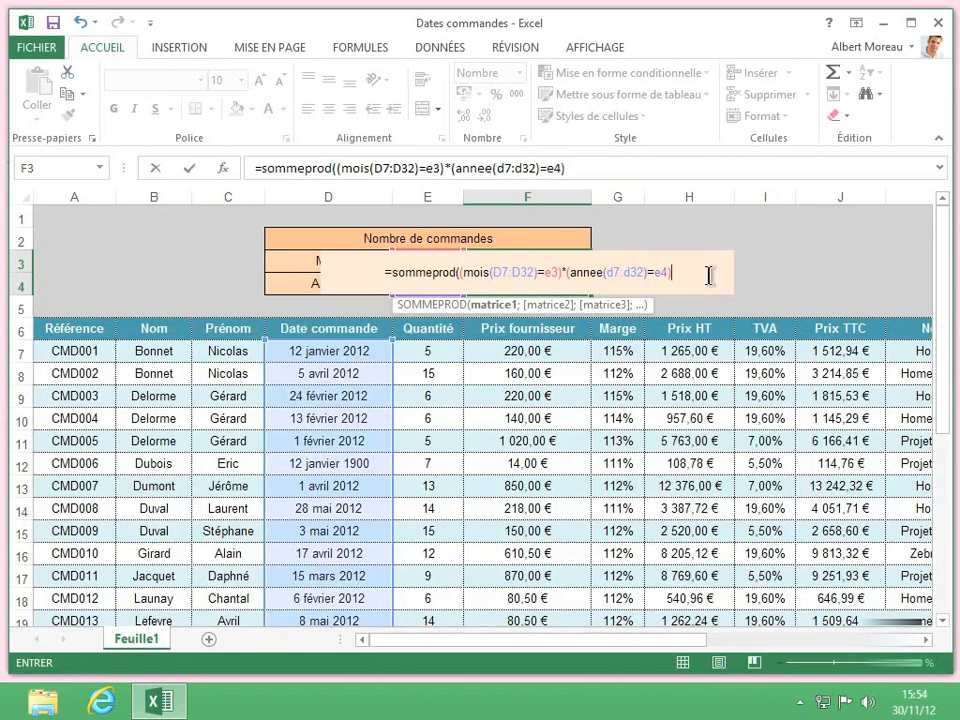
text())
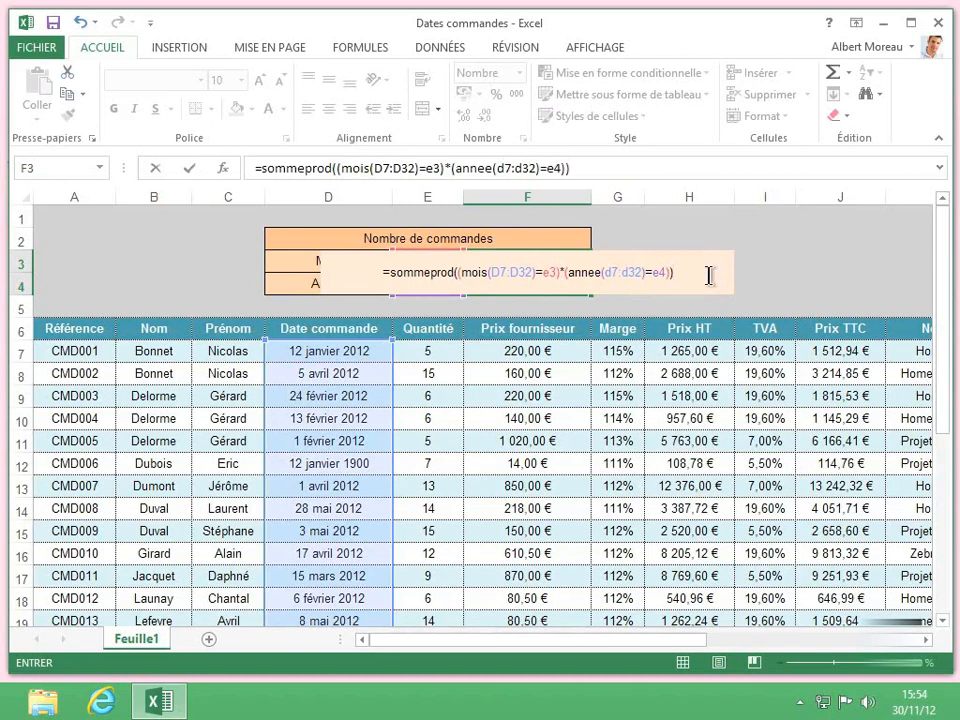
key(Return)
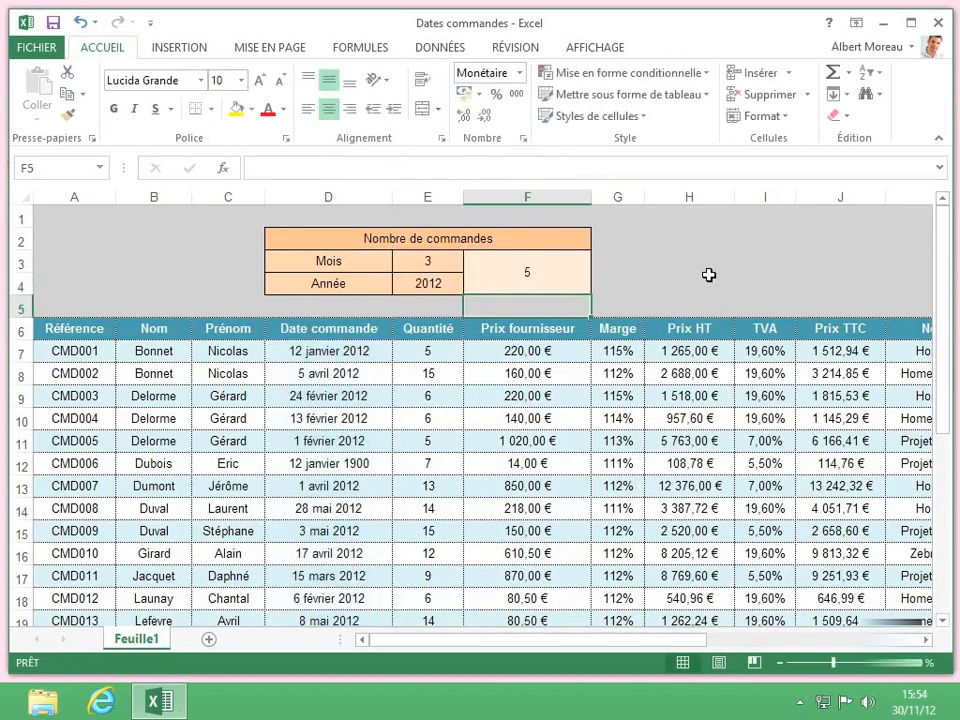
click(560, 268)
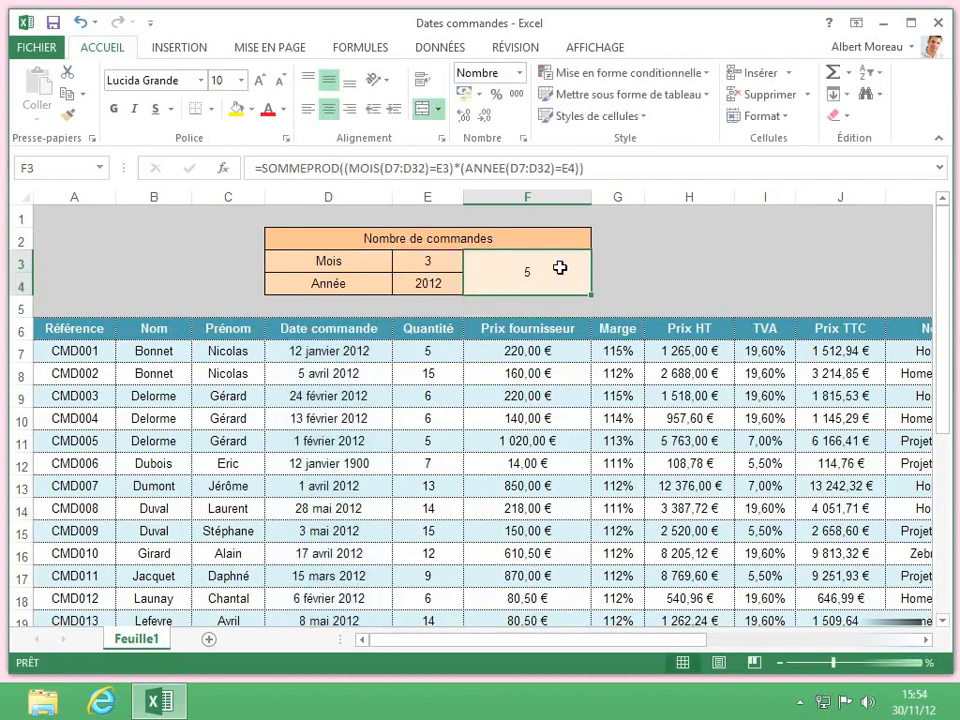
Set the Mois criterion in E3 to 5.
click(448, 262)
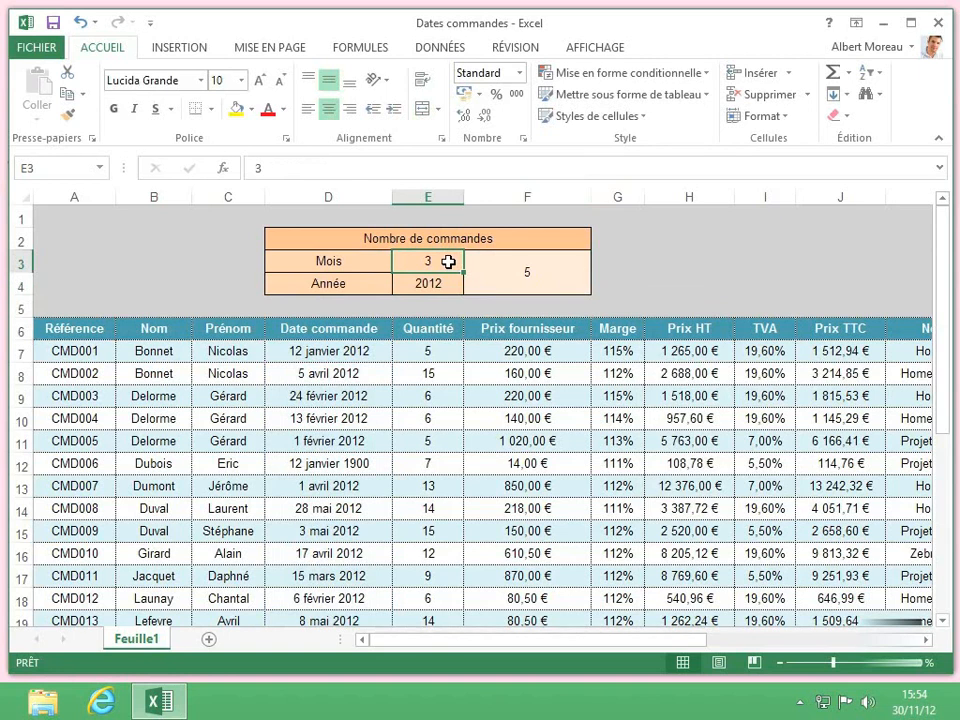
text(5)
key(Return)
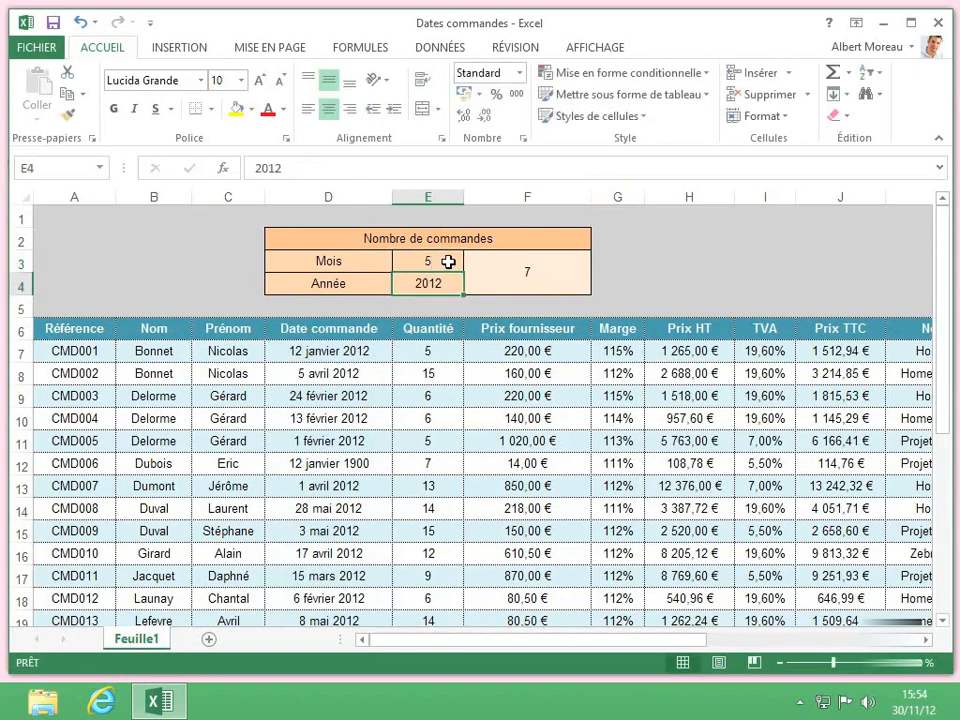
Check the order count in F3 against the May 2012 dates in the Date commande column down to row 32.
click(533, 274)
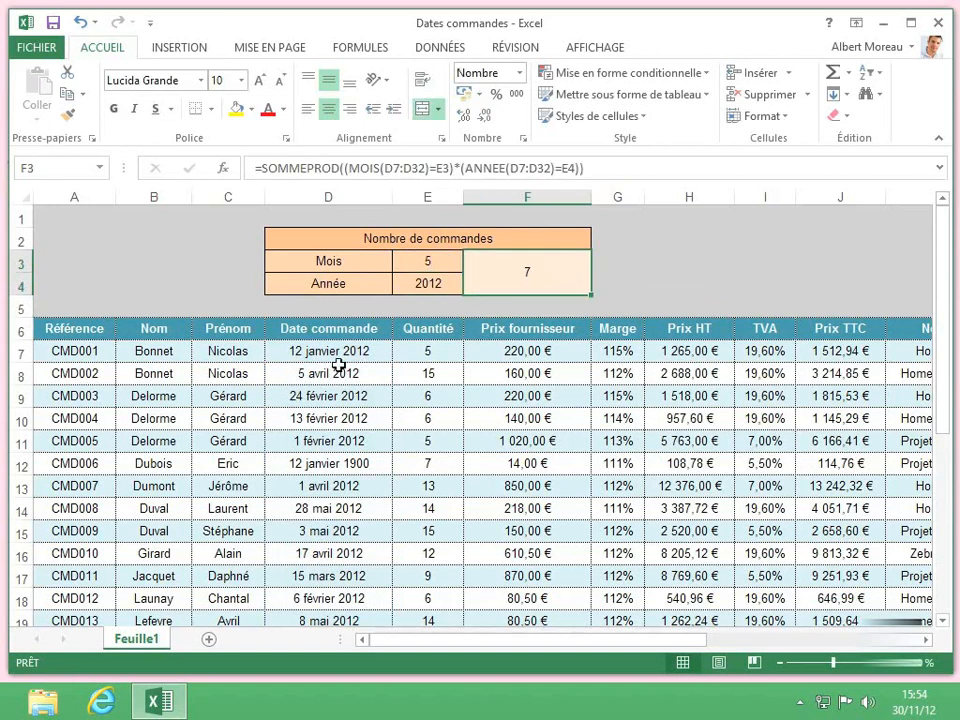
click(350, 510)
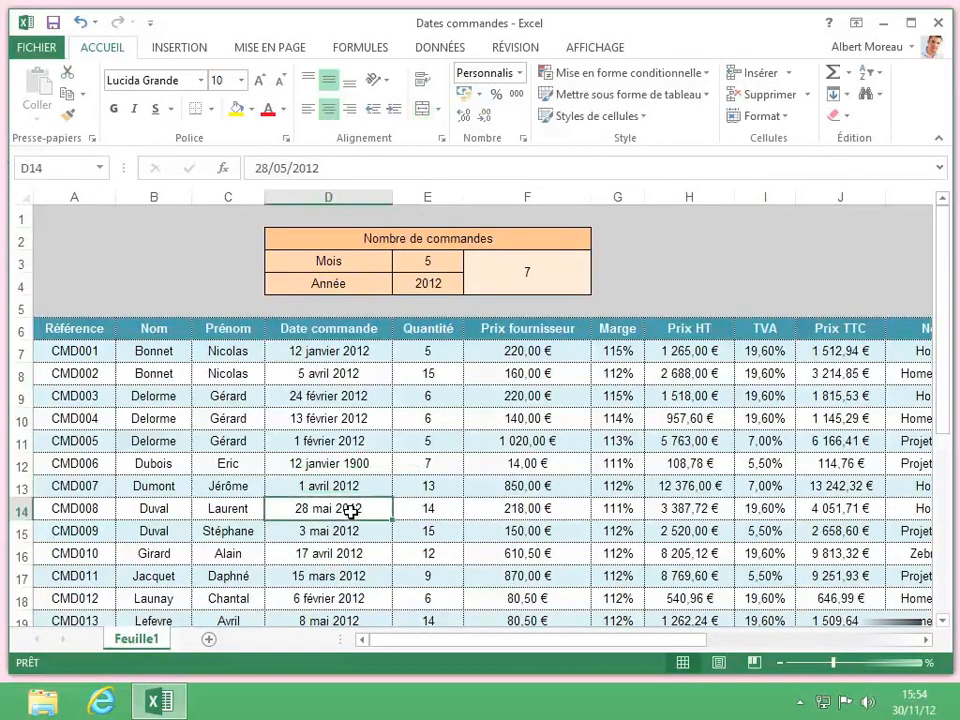
scroll(350, 510, down, 2)
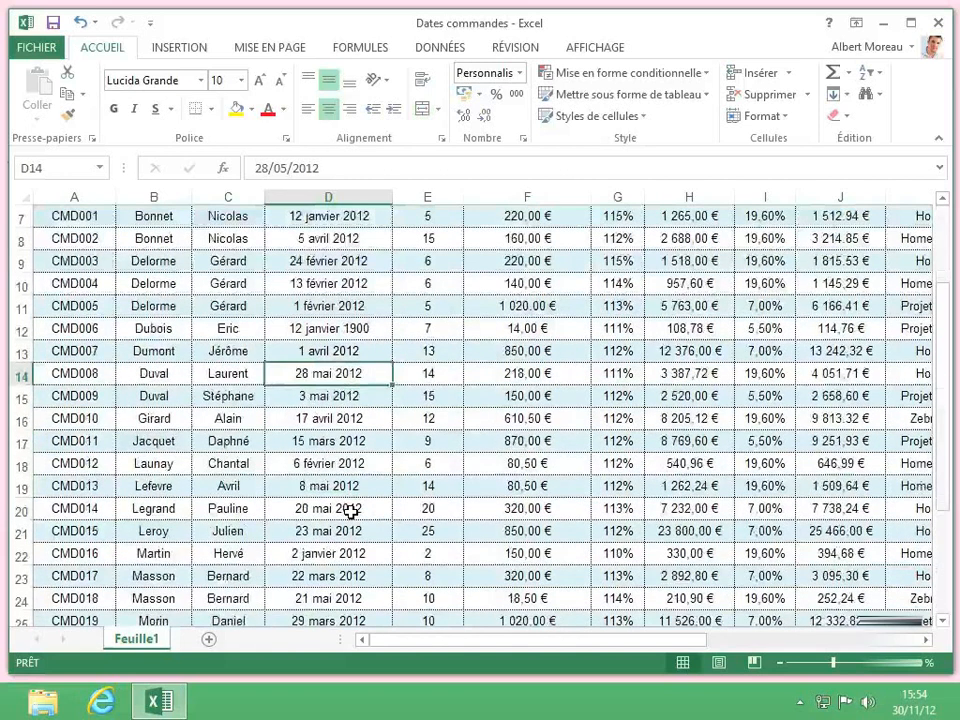
scroll(350, 510, down, 2)
scroll(350, 510, down, 1)
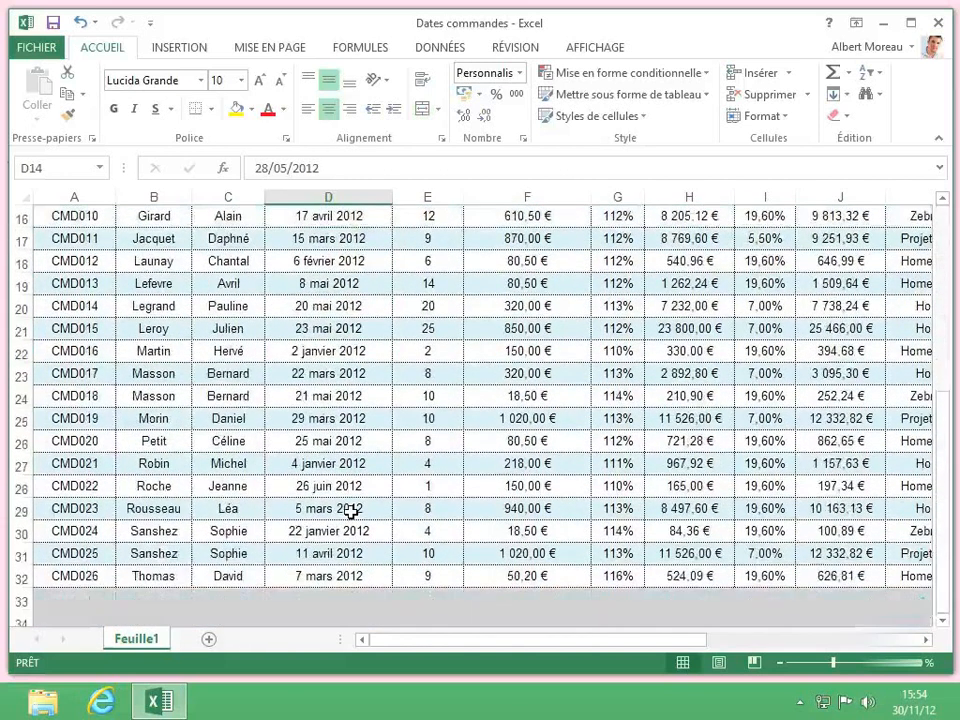
scroll(350, 510, up, 5)
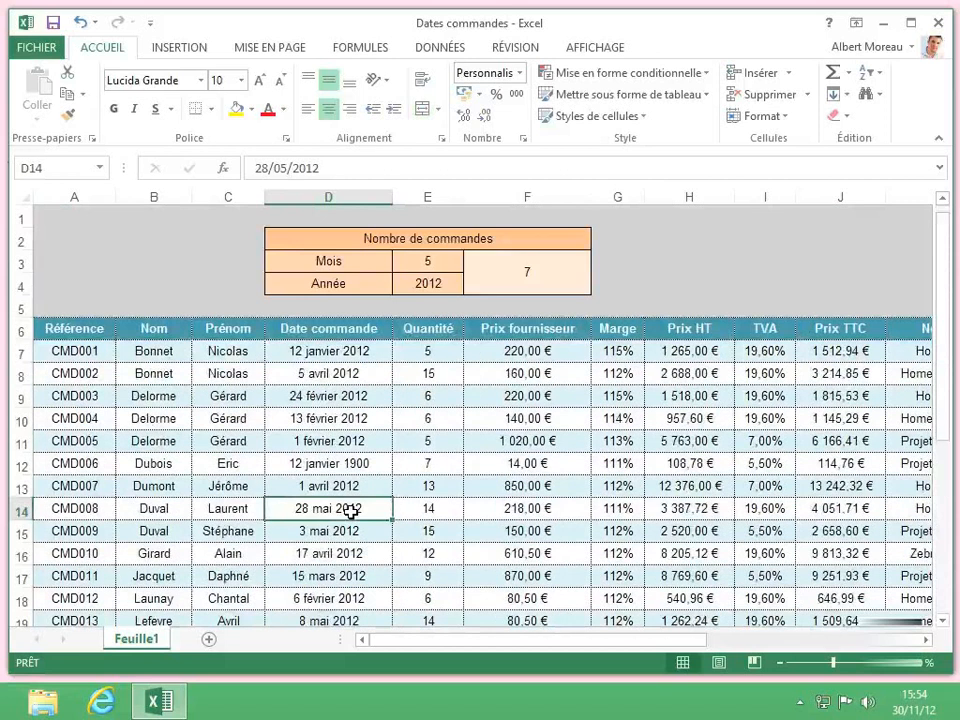